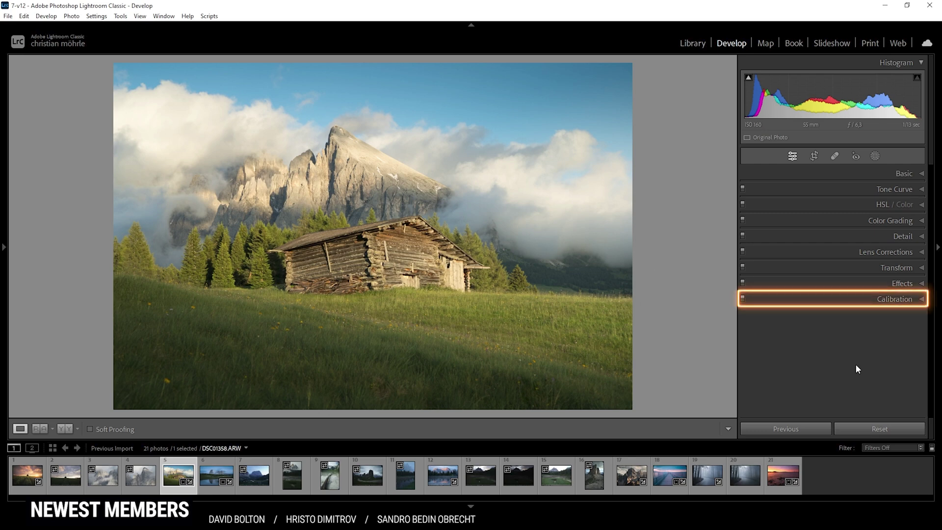
# Expand the Calibration panel and open the Process list showing Version 5 (Current).
pyautogui.click(920, 301)
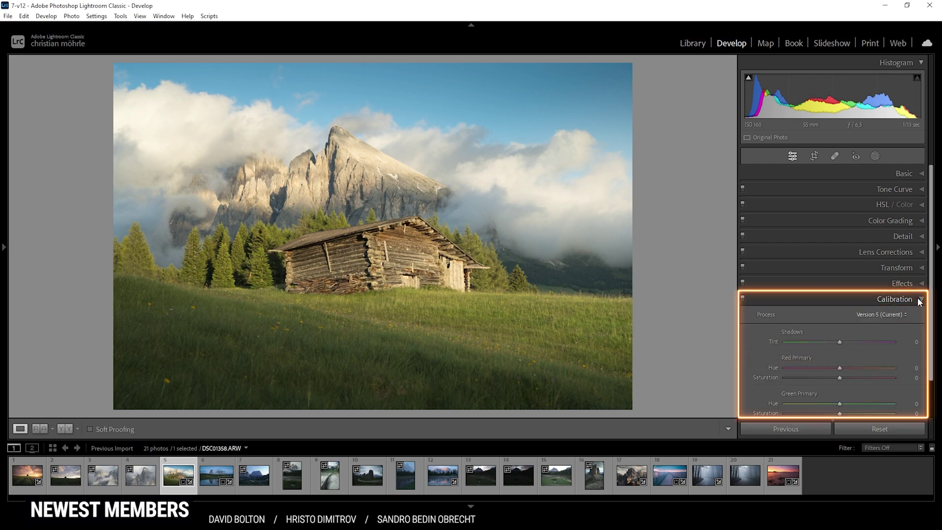
pyautogui.scroll(-2, 931, 324)
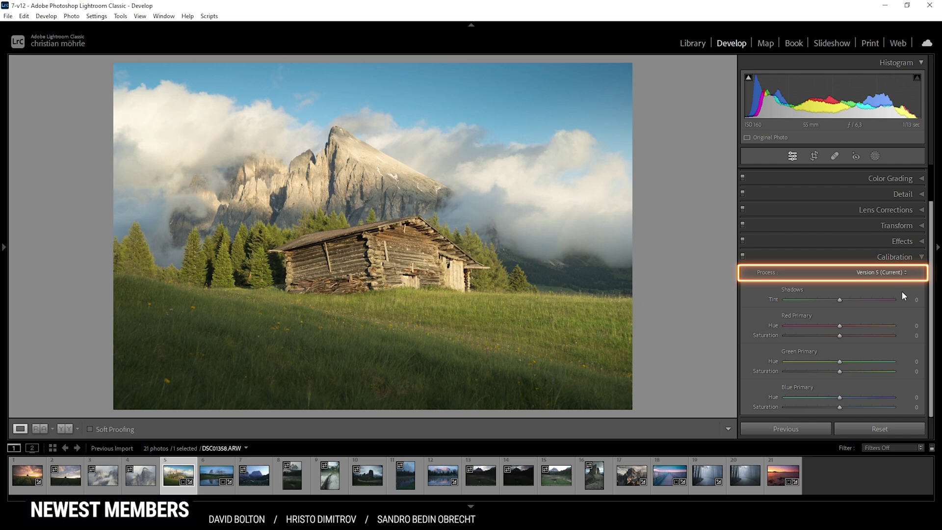
pyautogui.click(894, 273)
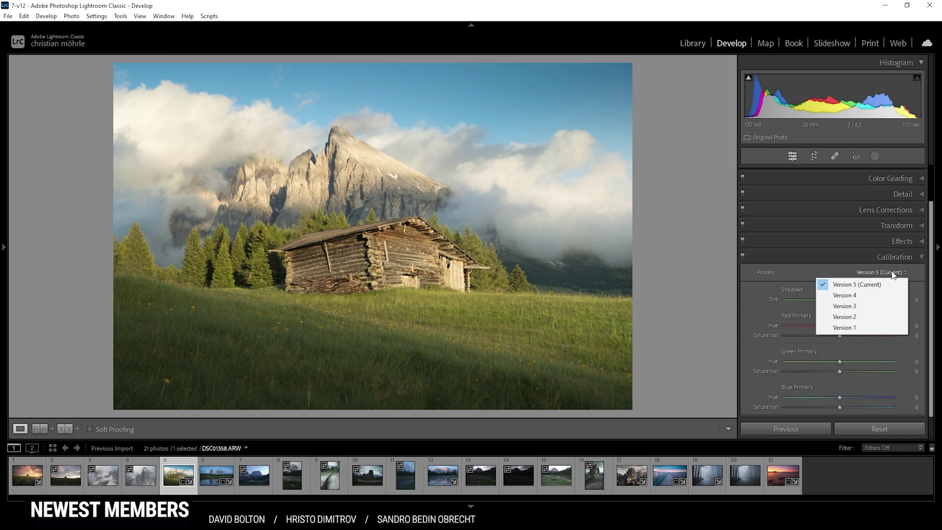
# Keep process Version 5 and set Calibration Shadows Tint to +12 magenta.
pyautogui.click(902, 278)
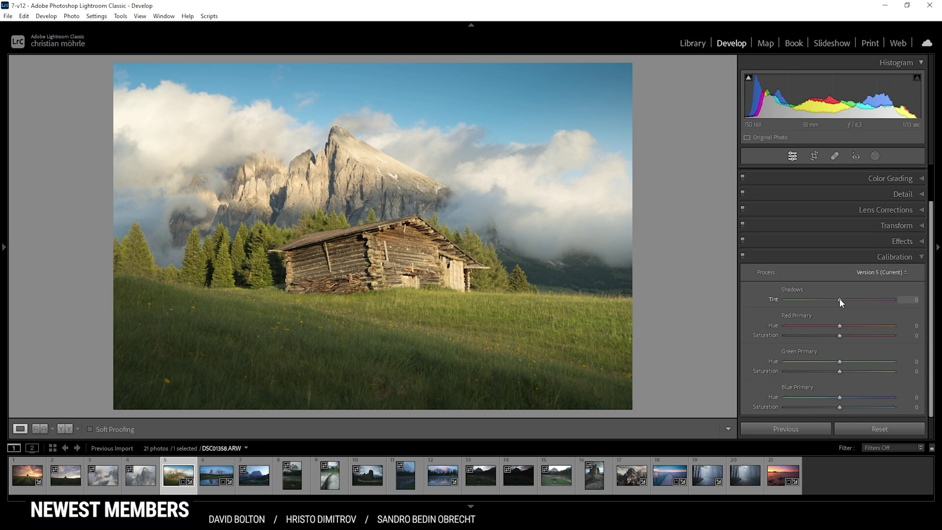
pyautogui.moveTo(841, 302); pyautogui.dragTo(845, 303)
pyautogui.moveTo(844, 299); pyautogui.dragTo(845, 298)
pyautogui.moveTo(847, 304); pyautogui.dragTo(846, 303)
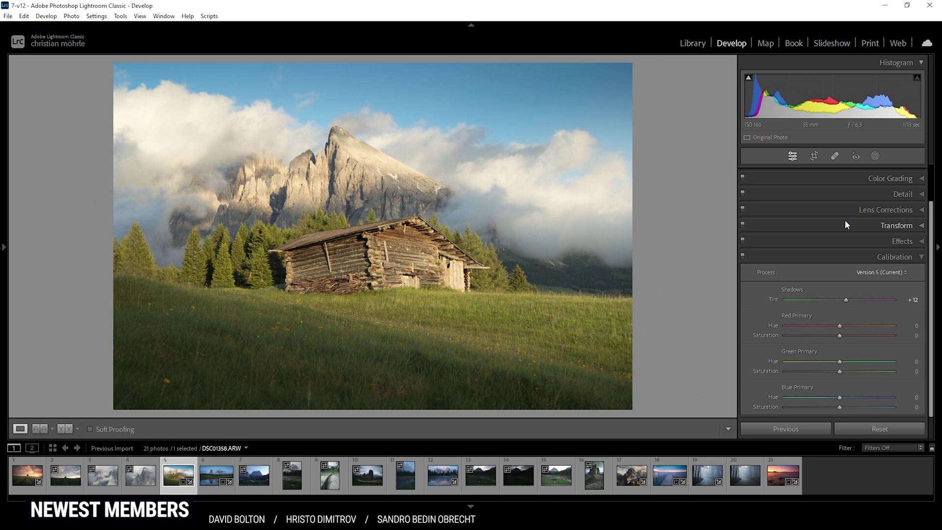
# Raise the Basic panel's white balance Tint from +7 to +20.
pyautogui.scroll(3, 846, 220)
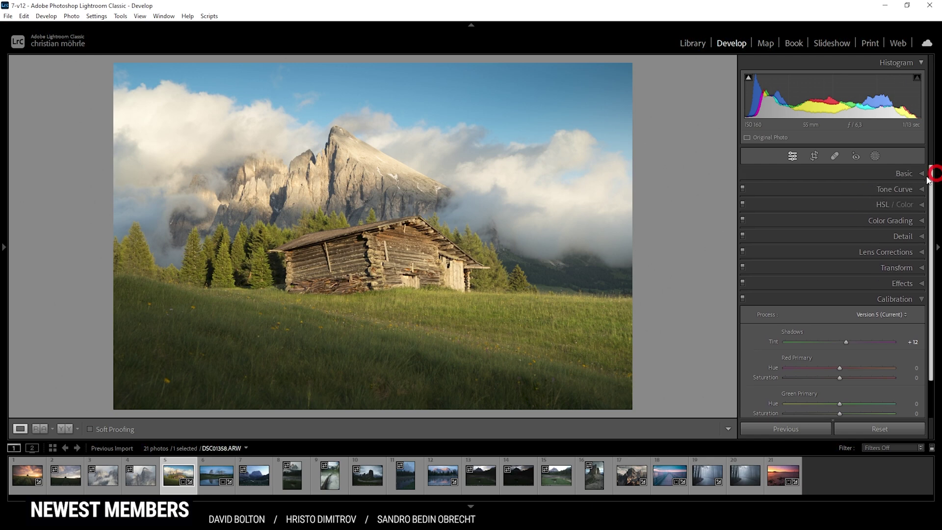
pyautogui.click(914, 176)
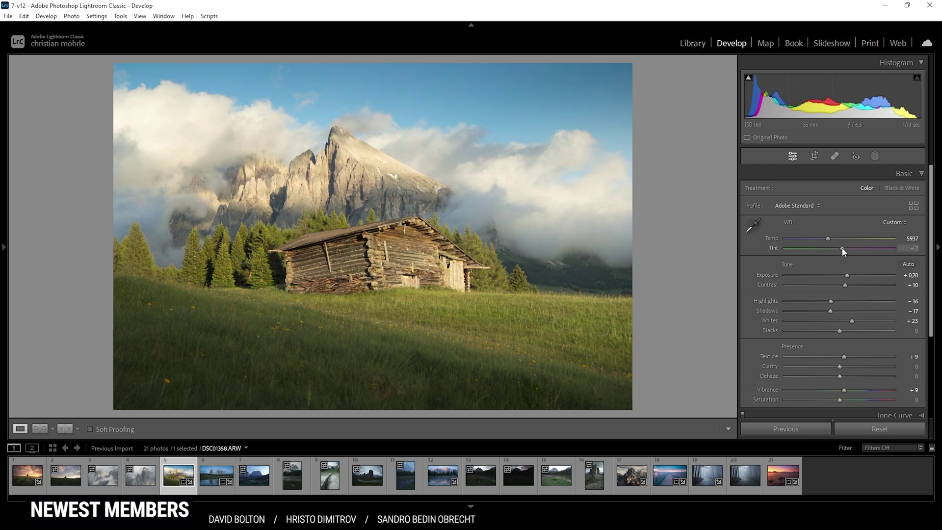
pyautogui.moveTo(844, 249); pyautogui.dragTo(847, 249)
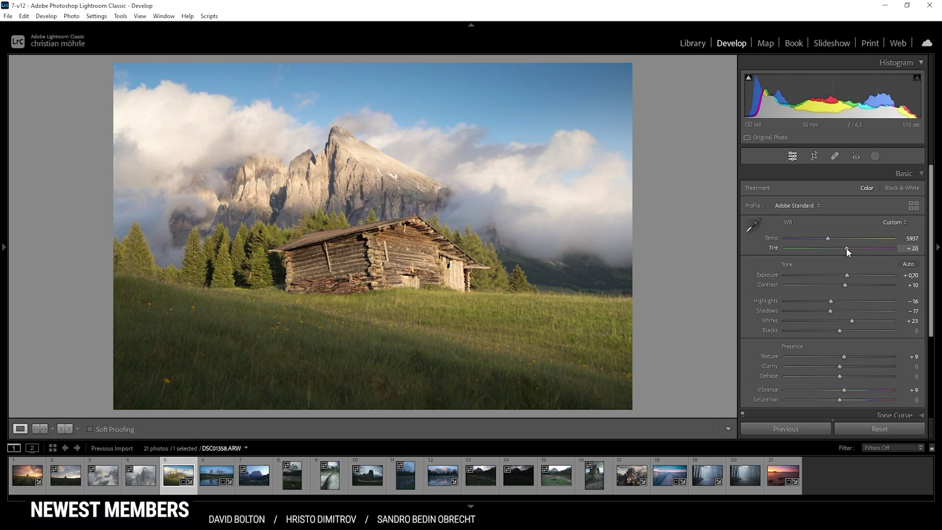
pyautogui.scroll(-10, 917, 302)
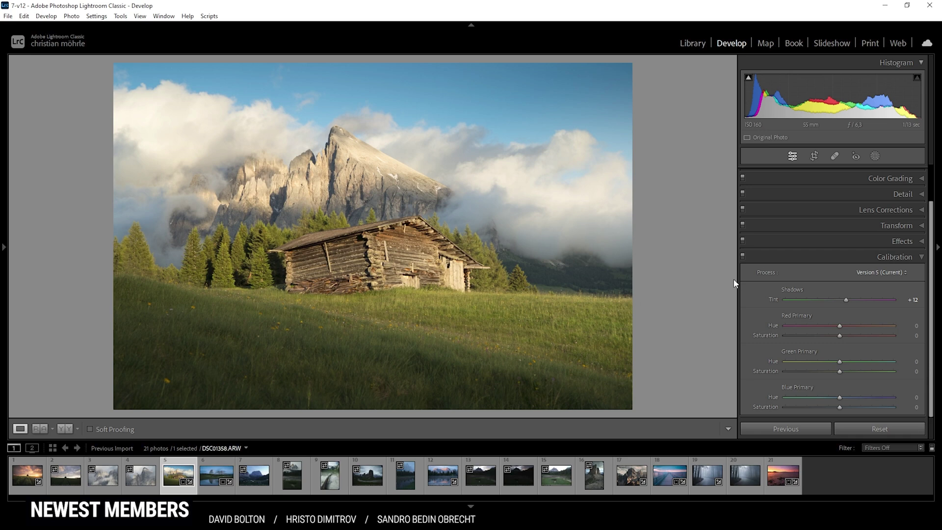
# Collapse Calibration and shift the HSL Blue hue to +37, turning the sky purple.
pyautogui.hotkey('ctrl', '9')
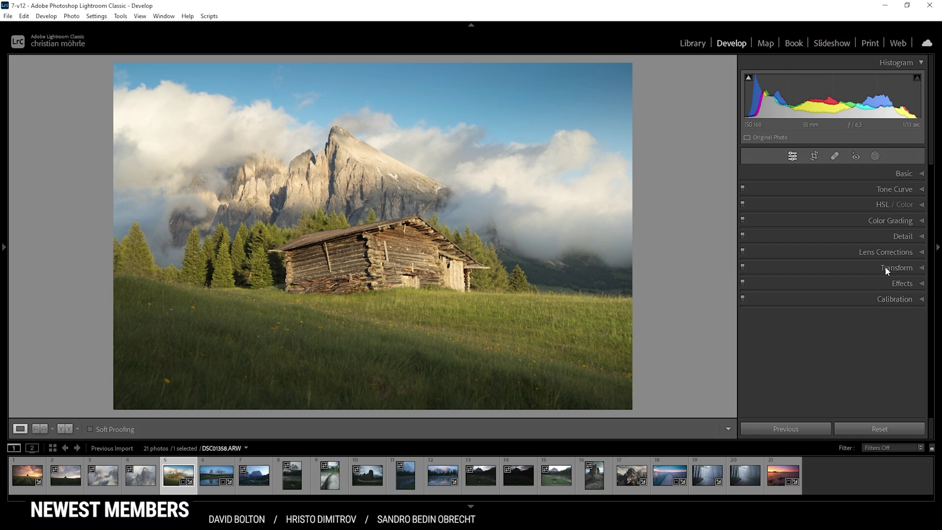
pyautogui.click(920, 205)
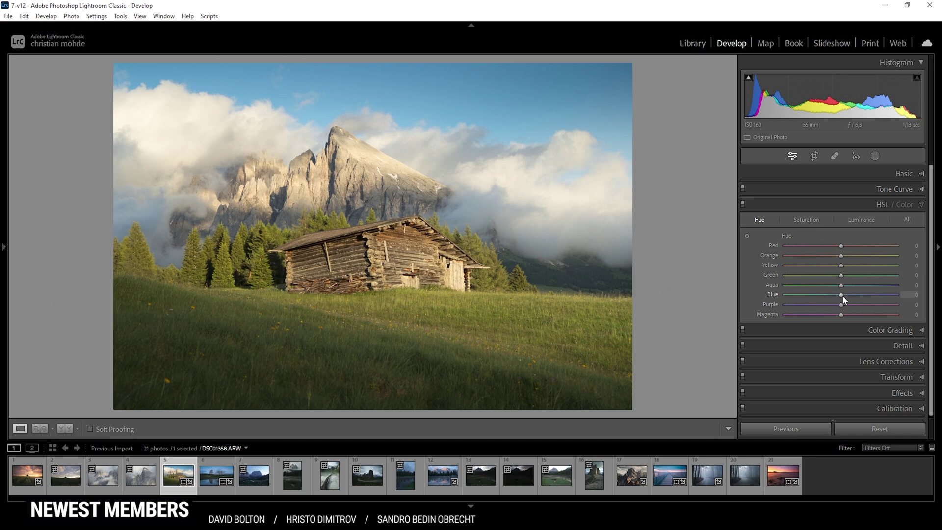
pyautogui.moveTo(842, 296)
pyautogui.mouseDown()
pyautogui.moveTo(785, 294)
pyautogui.moveTo(884, 307)
pyautogui.moveTo(831, 302)
pyautogui.moveTo(834, 294)
pyautogui.mouseUp()
# Reopen Calibration, try Blue Primary hue and saturation, then reset saturation to 0.
pyautogui.click(840, 407)
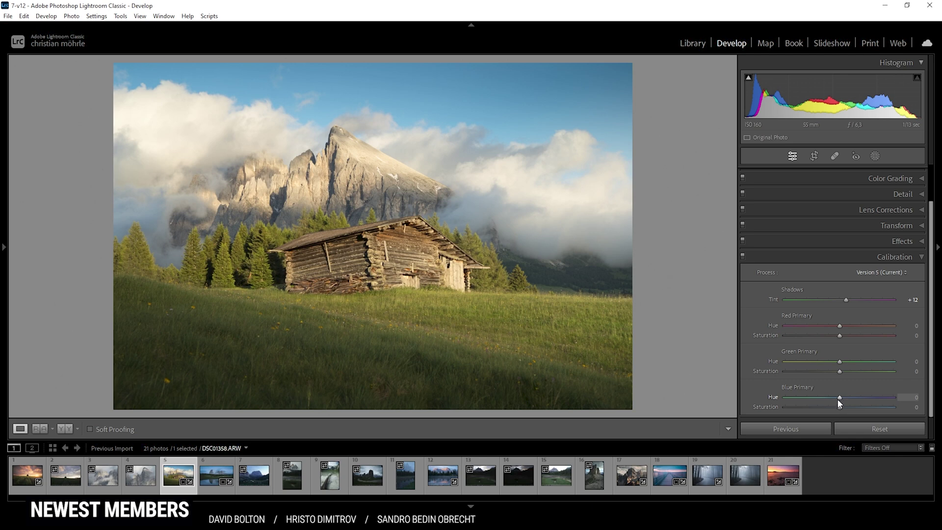
pyautogui.moveTo(840, 398)
pyautogui.mouseDown()
pyautogui.moveTo(787, 397)
pyautogui.moveTo(873, 406)
pyautogui.moveTo(840, 400)
pyautogui.mouseUp()
pyautogui.moveTo(841, 408); pyautogui.dragTo(897, 419)
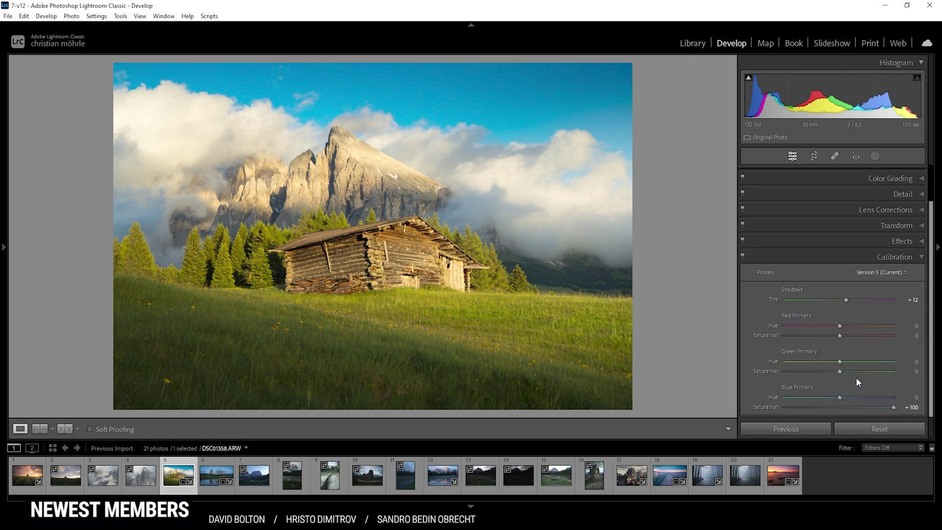
pyautogui.doubleClick(891, 407)
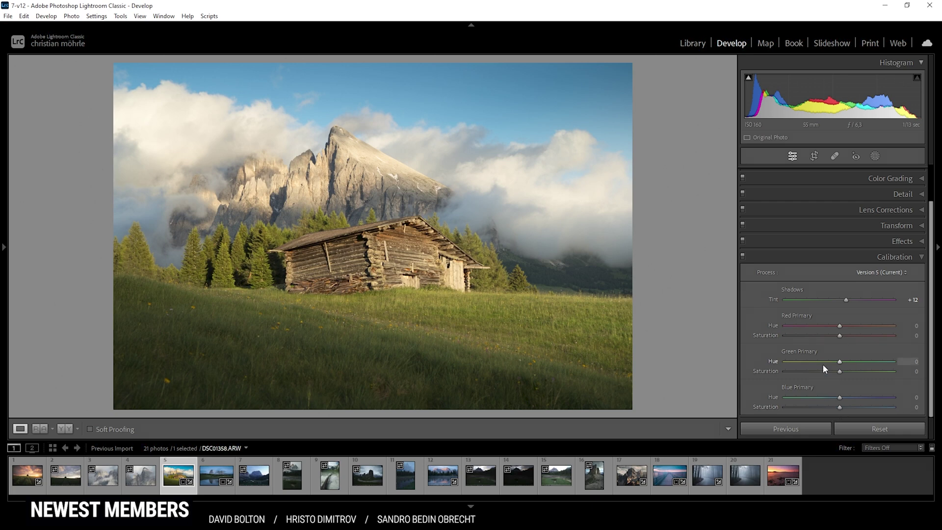
# Set Blue Primary Hue to -23 and Saturation to +33 for a cyan sky.
pyautogui.moveTo(840, 401); pyautogui.dragTo(831, 401)
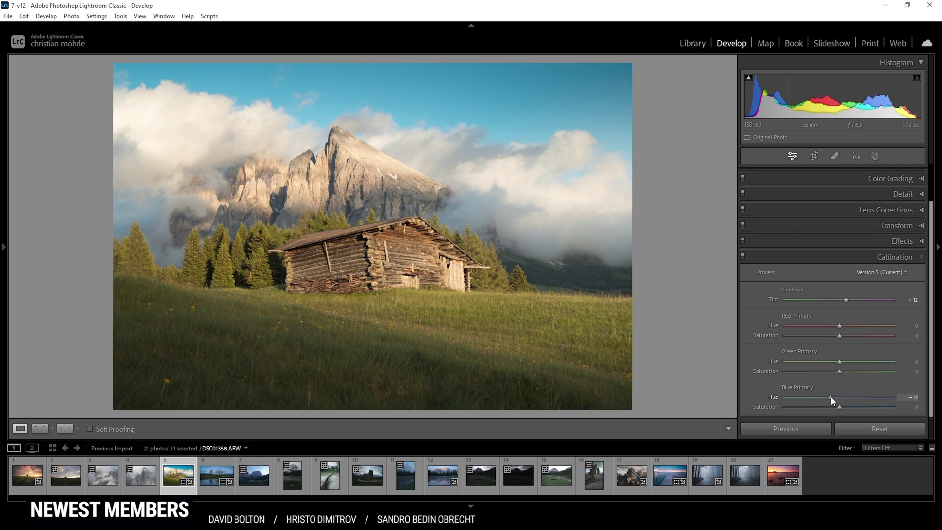
pyautogui.moveTo(833, 401); pyautogui.dragTo(828, 400)
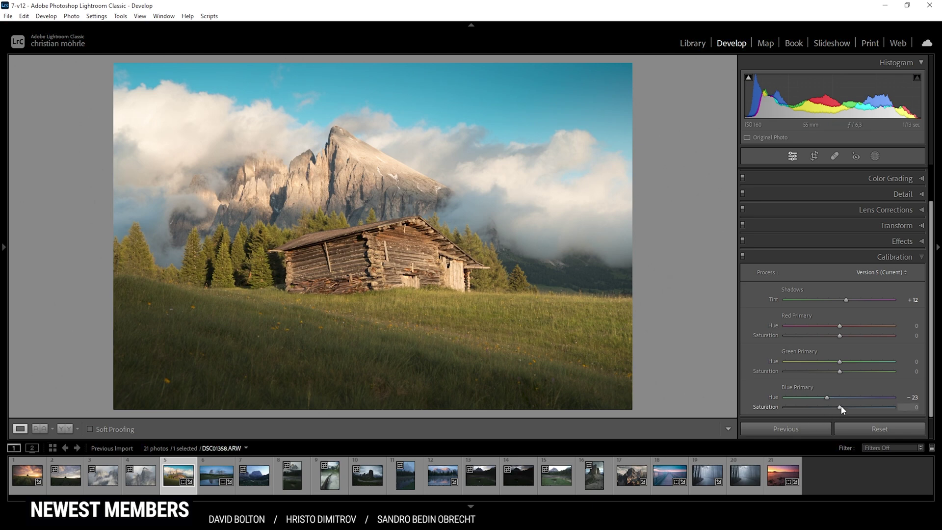
pyautogui.moveTo(842, 407); pyautogui.dragTo(850, 409)
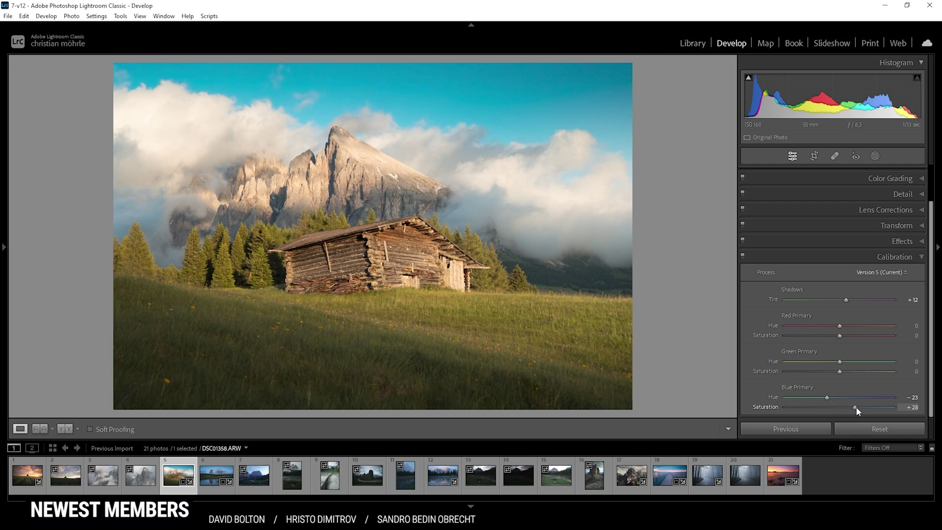
pyautogui.moveTo(857, 410); pyautogui.dragTo(858, 411)
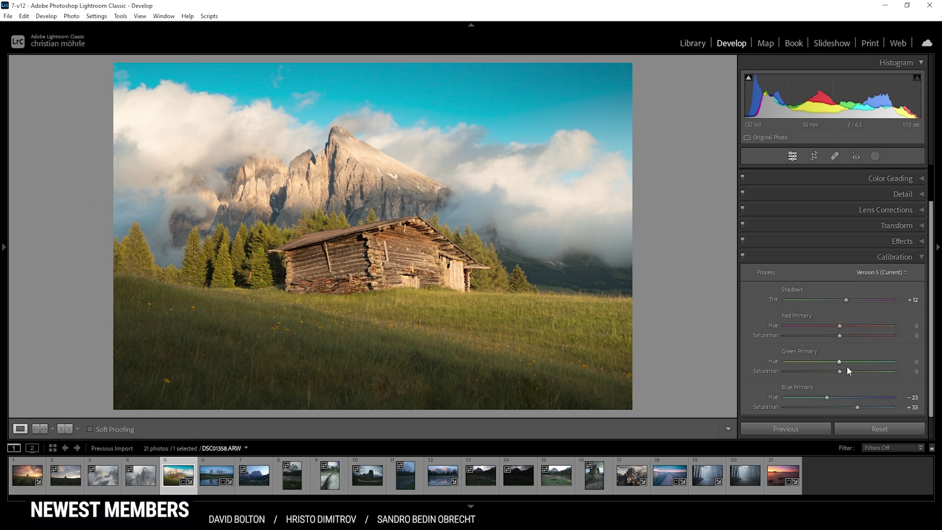
# Set Green Primary to Hue +19, Saturation +38 and Red Primary to Hue -19, Saturation -21.
pyautogui.moveTo(840, 364); pyautogui.dragTo(863, 376)
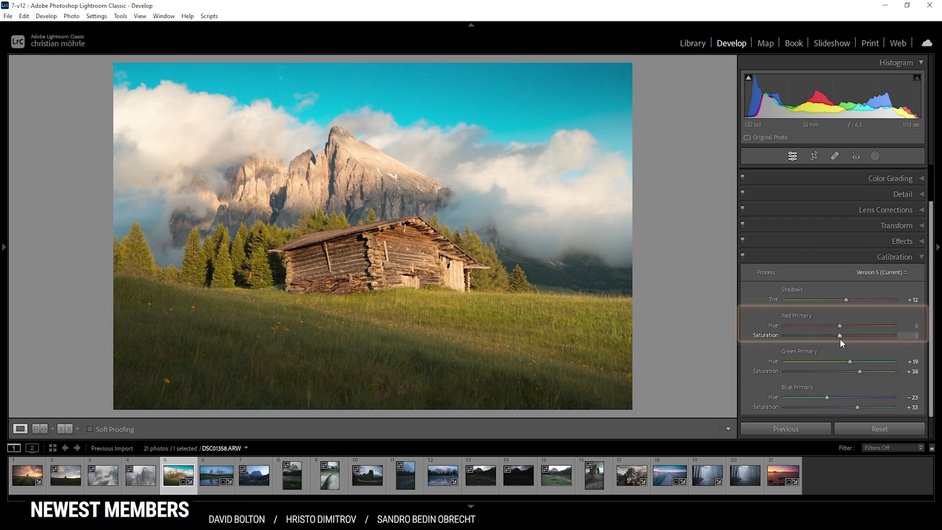
pyautogui.moveTo(840, 326)
pyautogui.mouseDown()
pyautogui.moveTo(828, 325)
pyautogui.moveTo(837, 338)
pyautogui.moveTo(827, 338)
pyautogui.mouseUp()
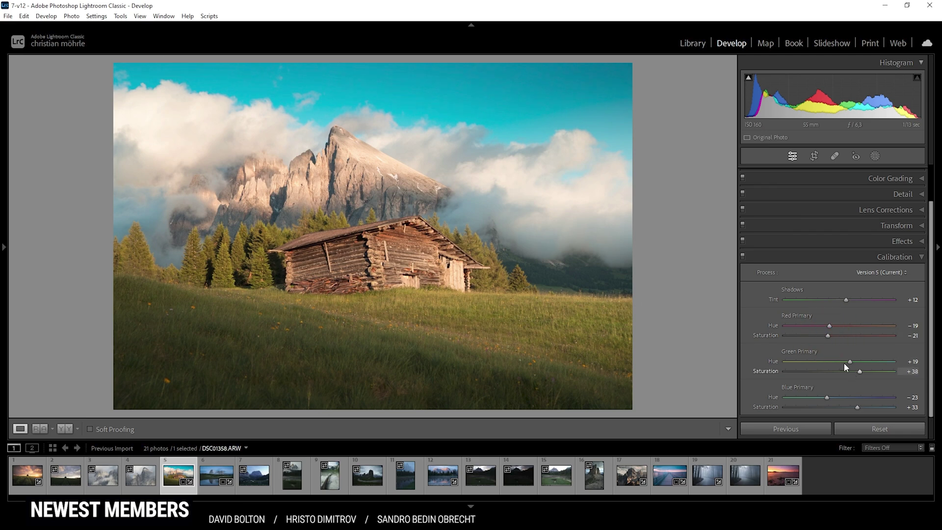
pyautogui.click(744, 256)
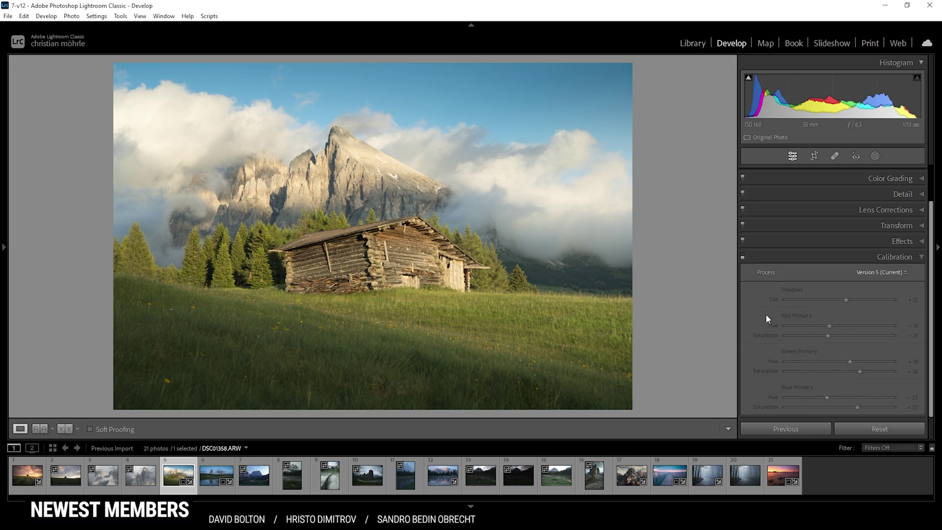
pyautogui.click(743, 257)
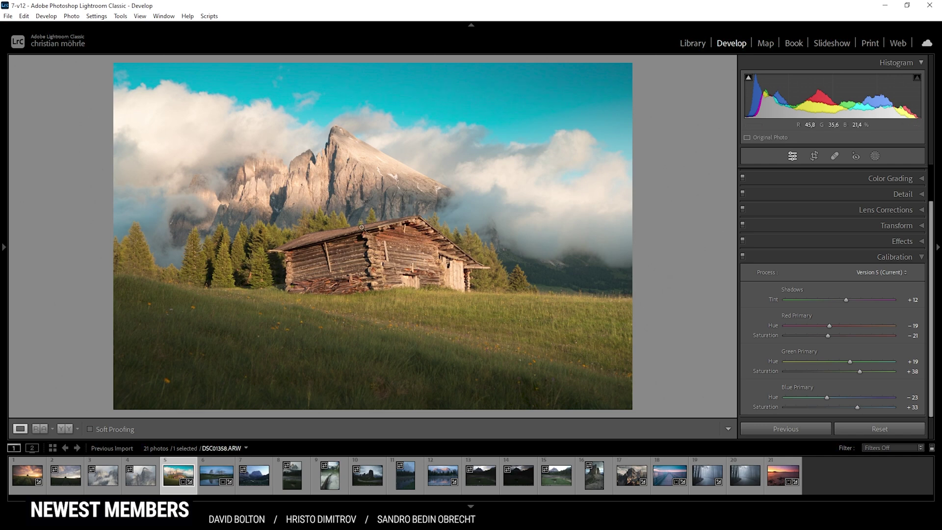
pyautogui.click(743, 257)
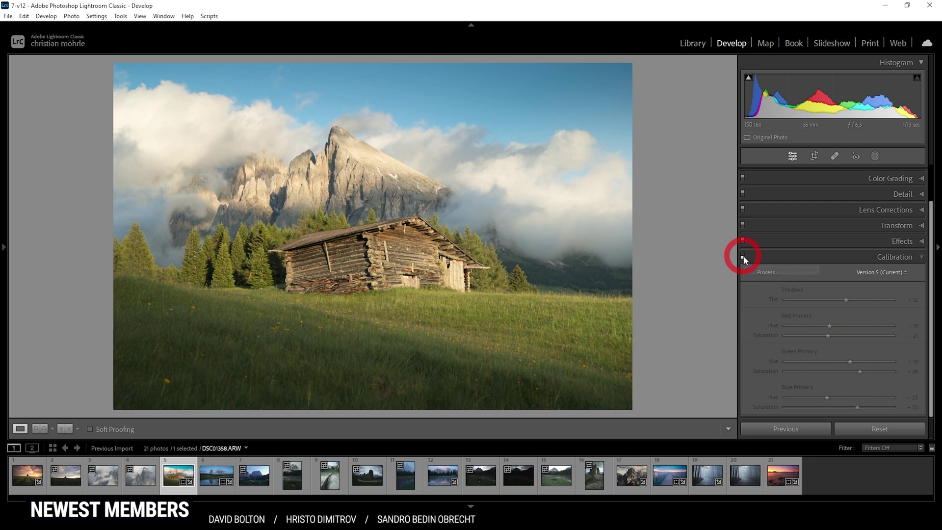
pyautogui.click(743, 256)
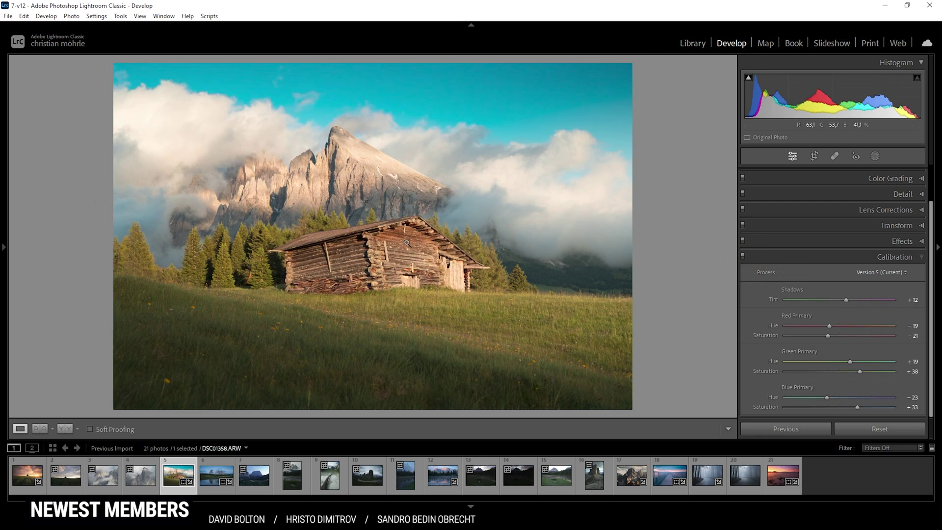
pyautogui.click(744, 254)
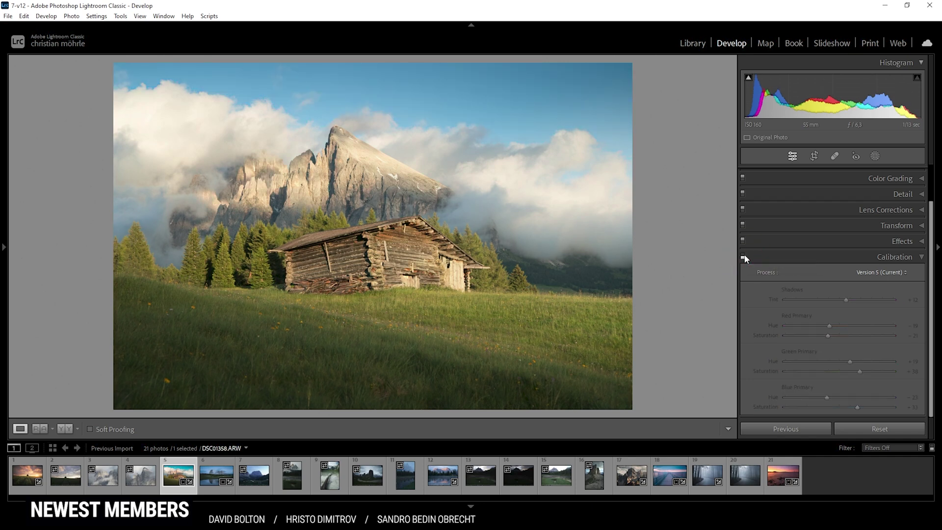
pyautogui.click(744, 254)
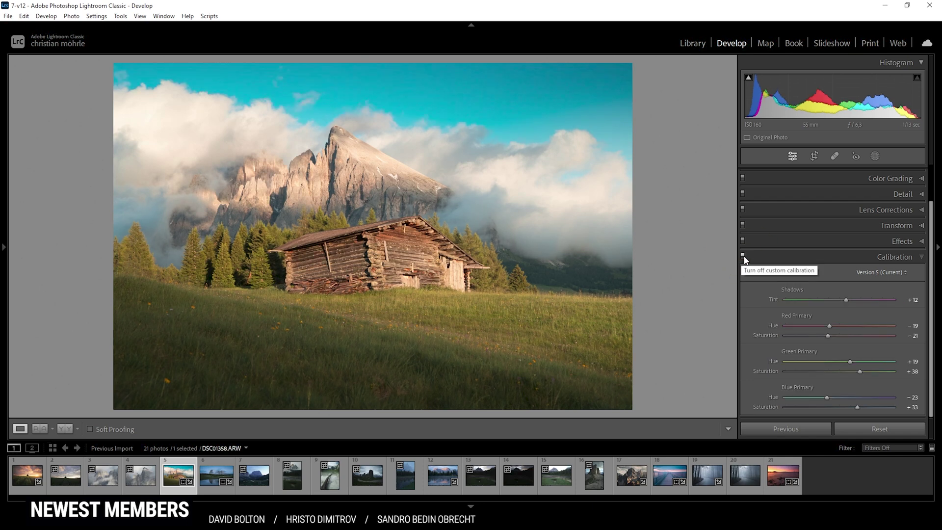